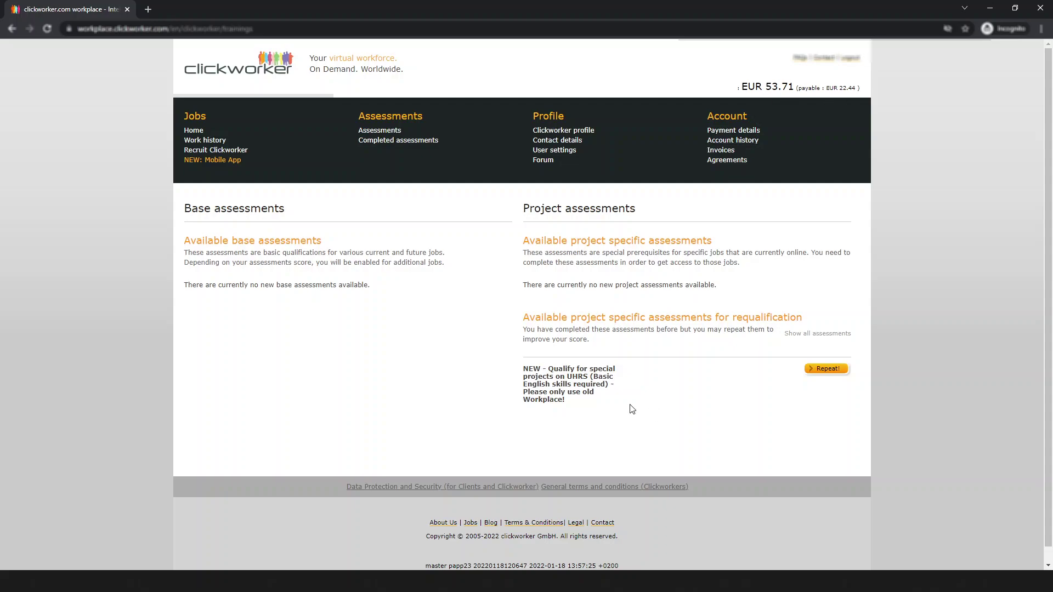
# Step: Choose Repeat for the UHRS requalification assessment to reach the score-reset warning
pyautogui.click(831, 375)
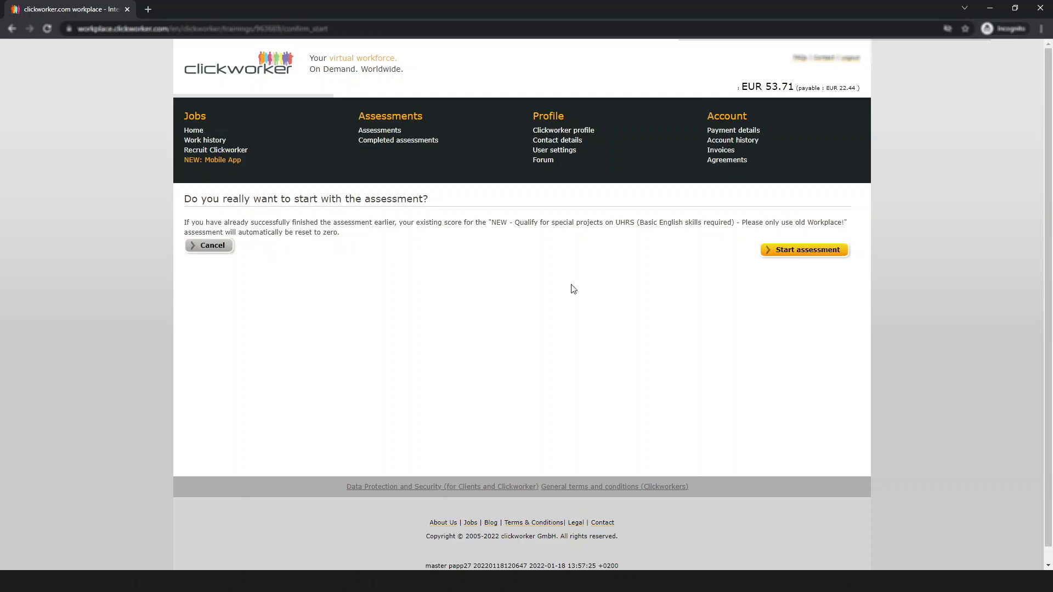
# Step: Start the UHRS assessment, review the welcome text and 80% pass requirement, and answer 'yes'
pyautogui.click(808, 258)
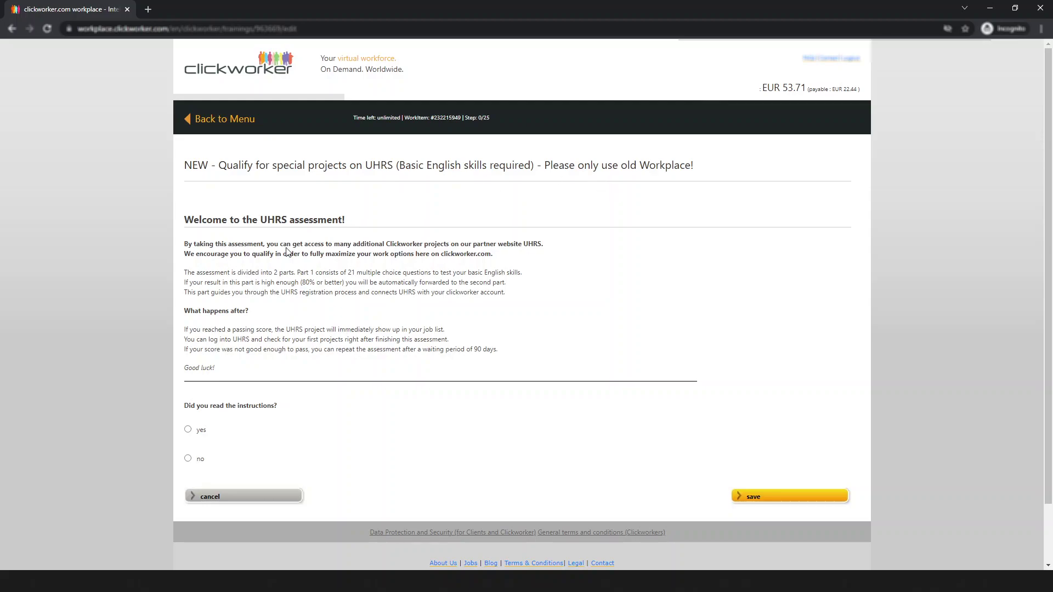
pyautogui.moveTo(185, 219); pyautogui.dragTo(343, 219)
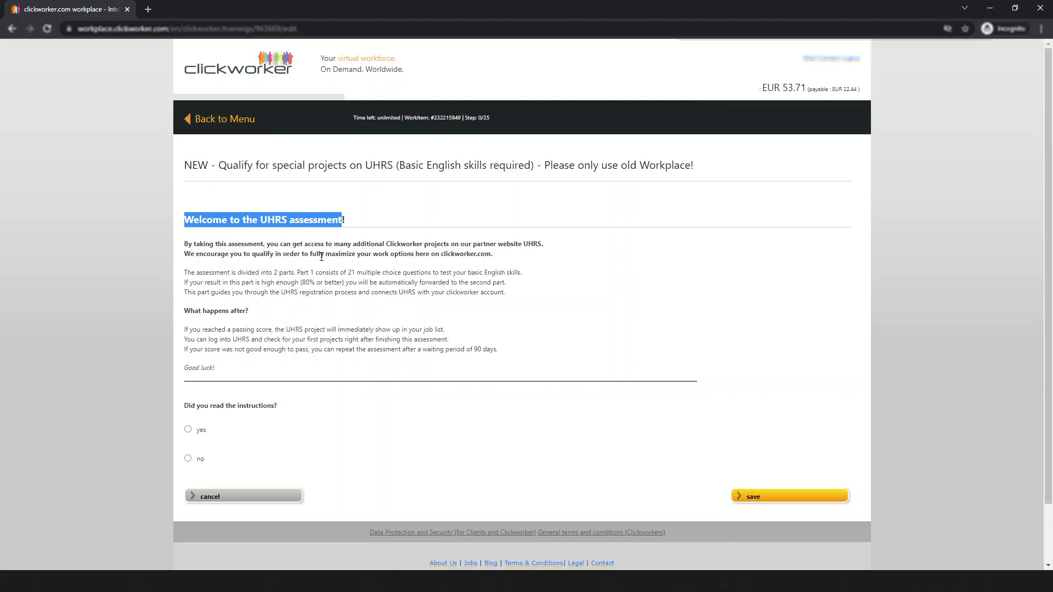
pyautogui.click(394, 247)
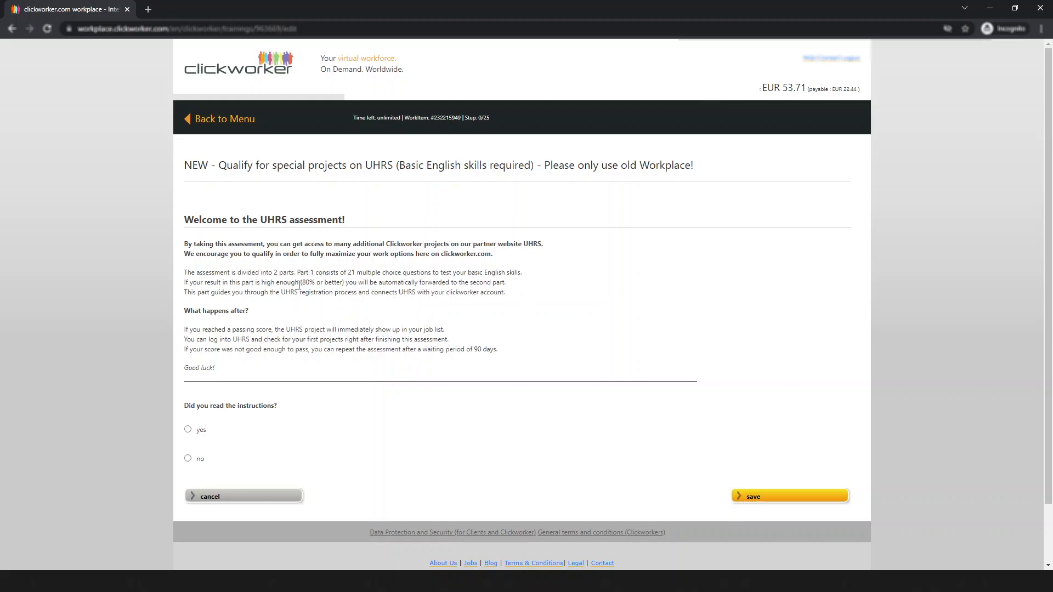
pyautogui.moveTo(298, 284); pyautogui.dragTo(344, 284)
pyautogui.click(216, 299)
pyautogui.click(188, 429)
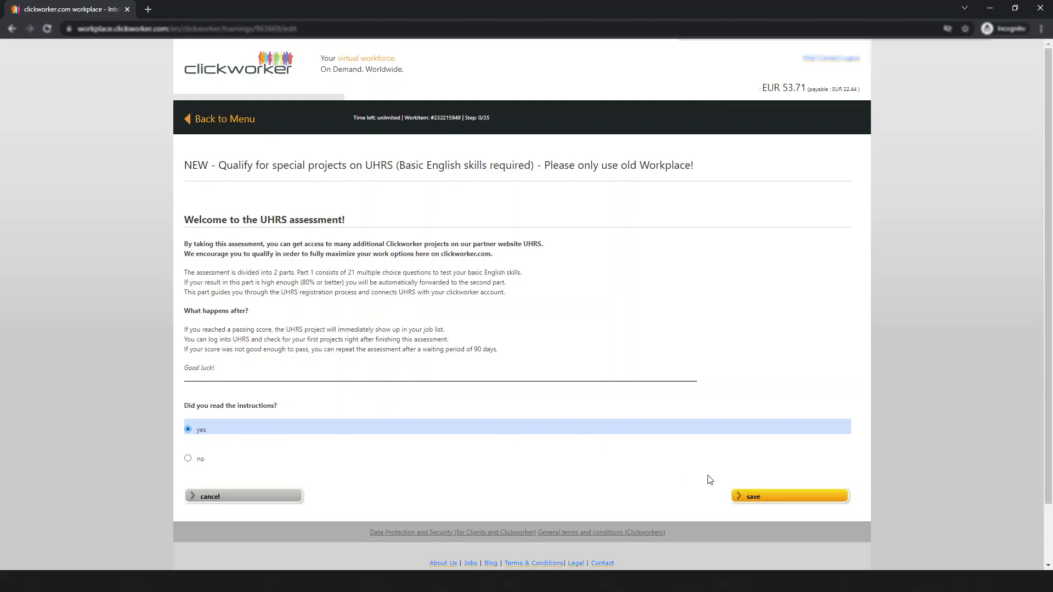
# Step: Continue to the practice question, fill 'Peter ___ not French.' with 'is', and submit it
pyautogui.click(783, 505)
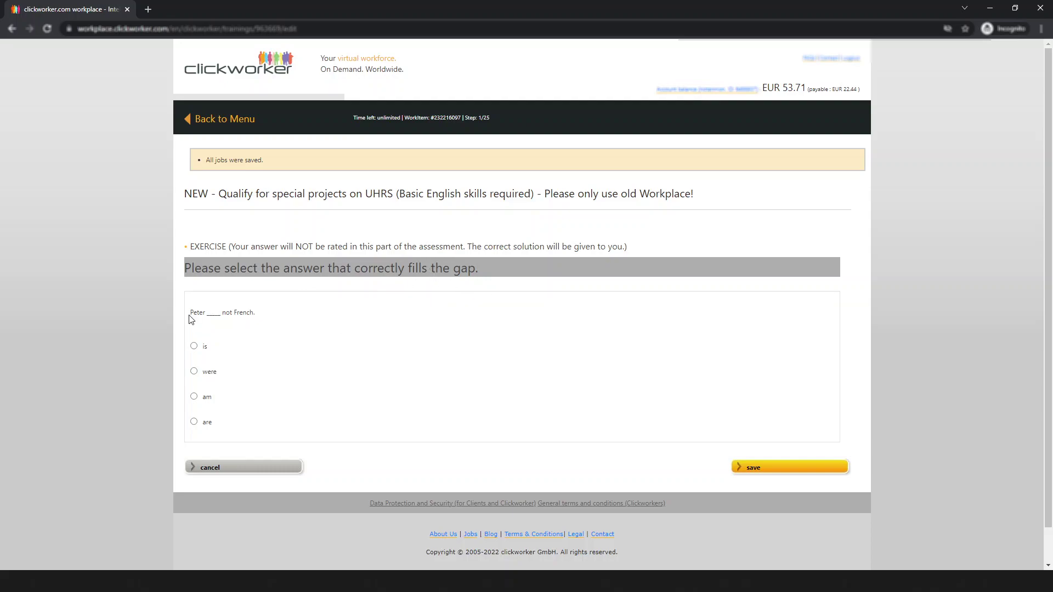
pyautogui.moveTo(191, 319); pyautogui.dragTo(221, 313)
pyautogui.click(208, 313)
pyautogui.click(198, 338)
pyautogui.click(195, 349)
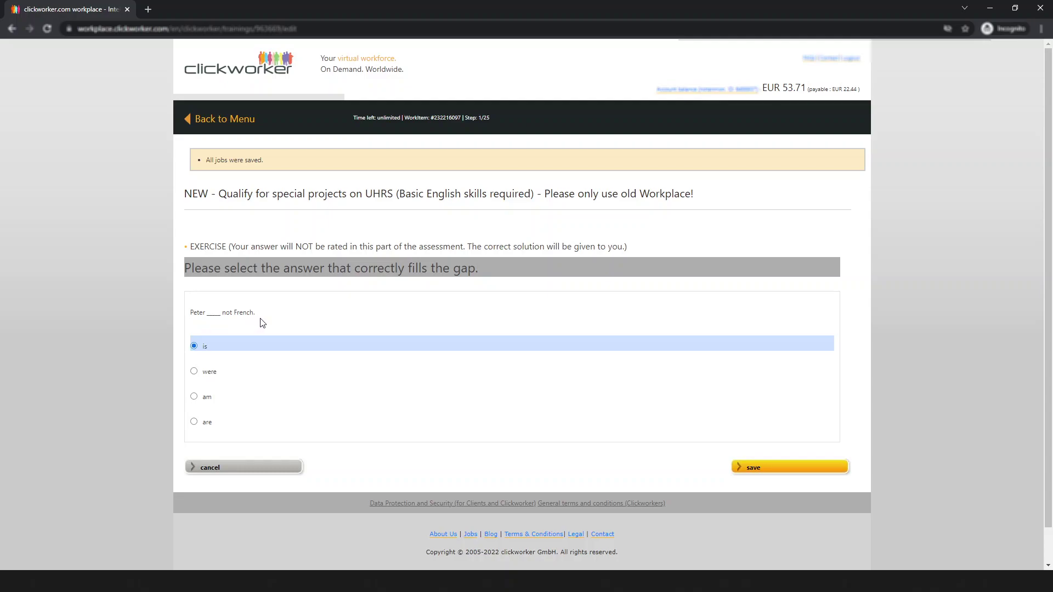
pyautogui.click(755, 474)
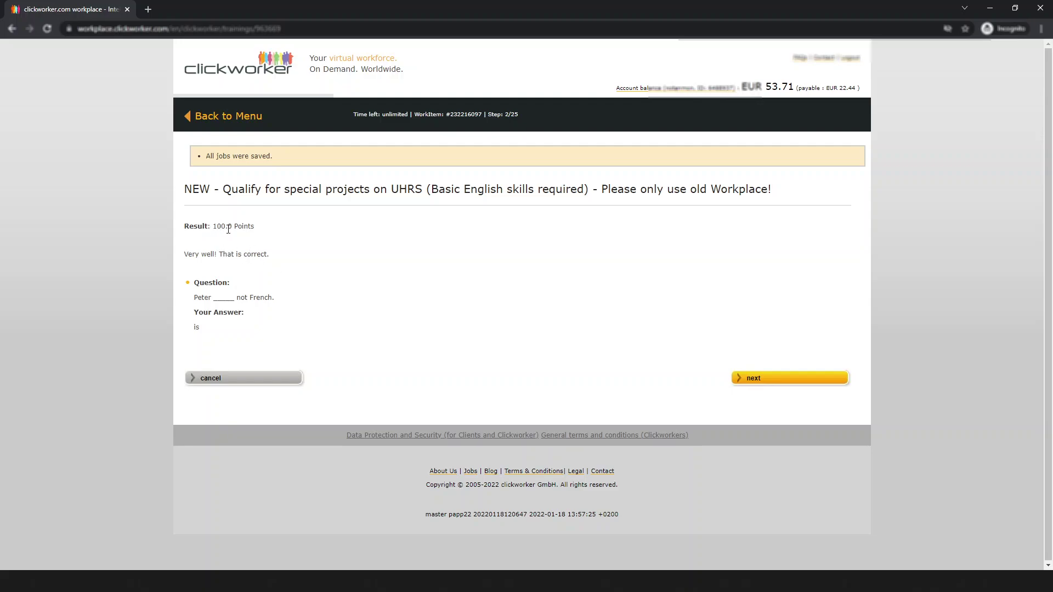
# Step: Check the 100.0-point practice result and continue to the first rated question
pyautogui.moveTo(214, 226); pyautogui.dragTo(259, 254)
pyautogui.click(750, 381)
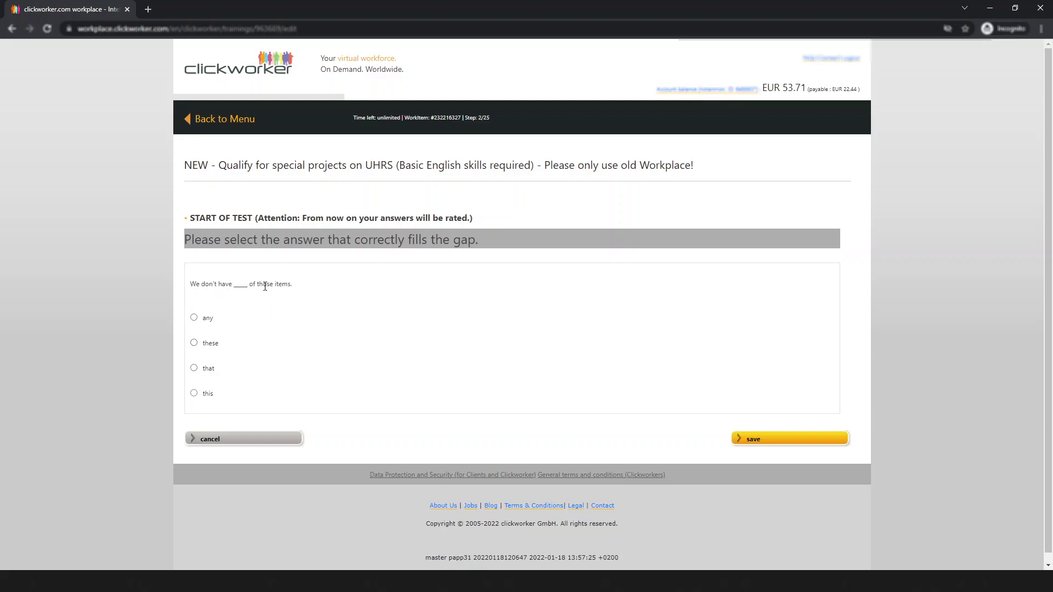
# Step: Pick 'any' for 'We don't have ___ of those items.' and save it
pyautogui.click(206, 319)
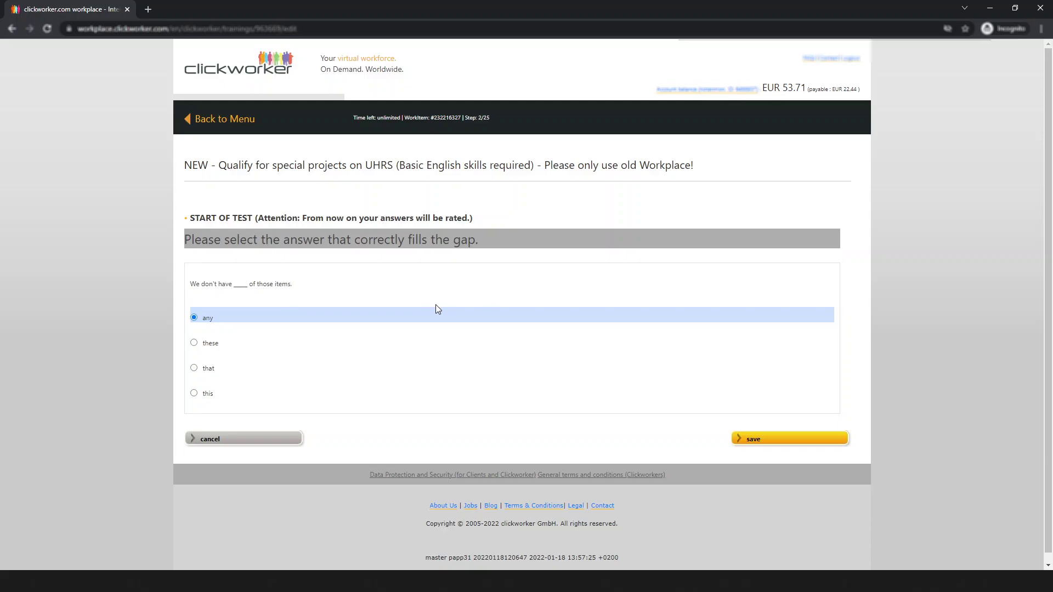
pyautogui.click(754, 438)
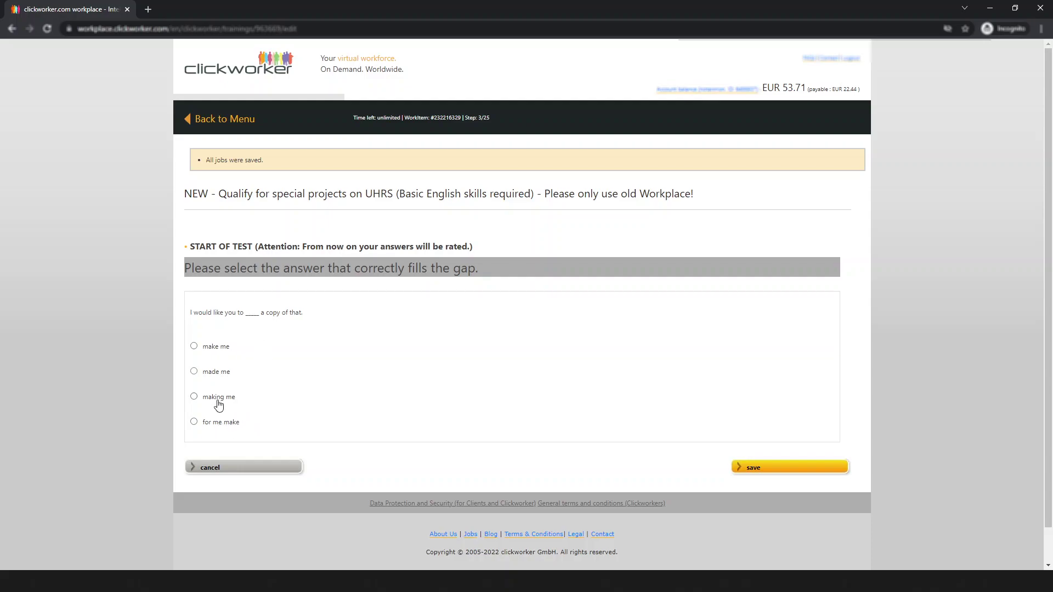
# Step: Pick 'make me' for the copy question and save the answer
pyautogui.click(202, 351)
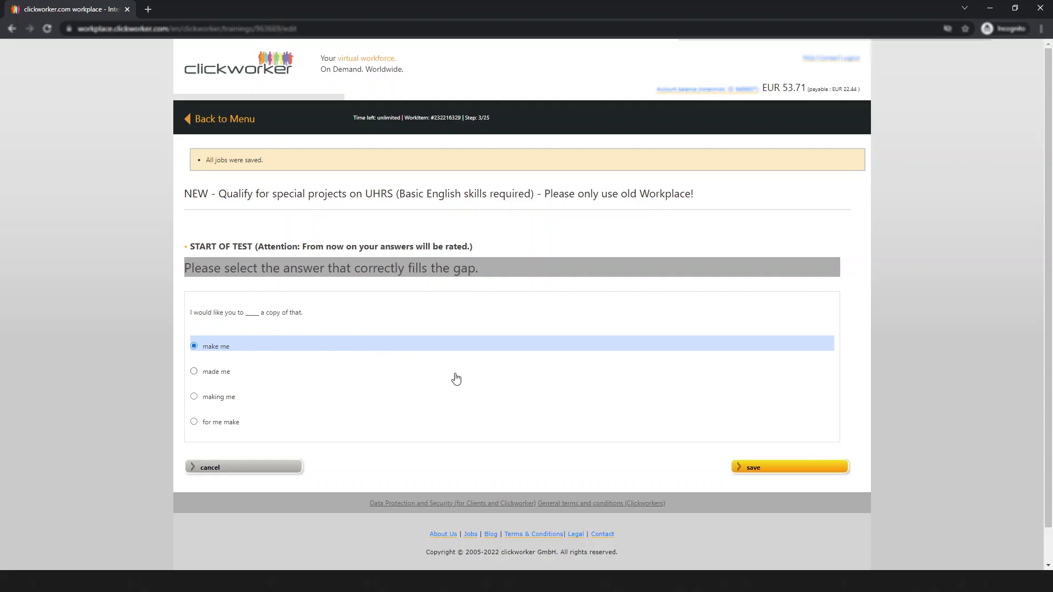
pyautogui.click(761, 475)
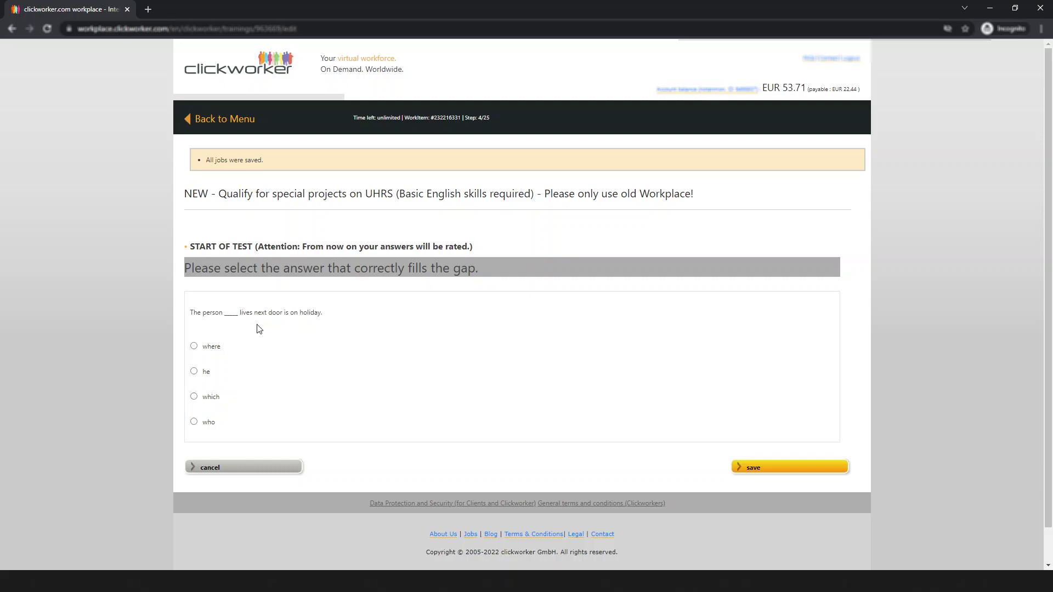
# Step: Pick 'who' for the person-next-door question and save it
pyautogui.click(195, 423)
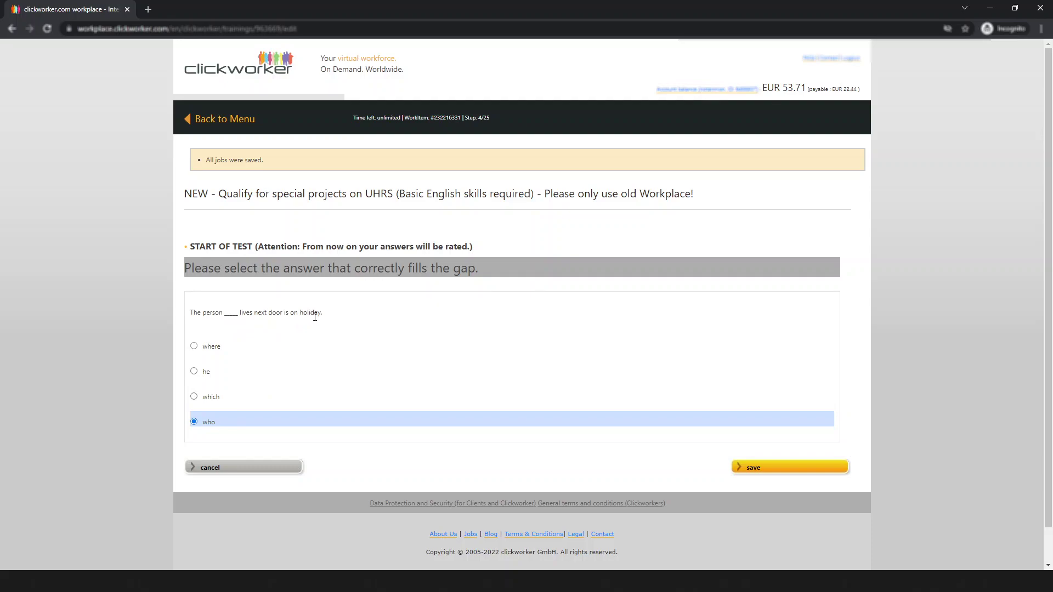
pyautogui.click(755, 470)
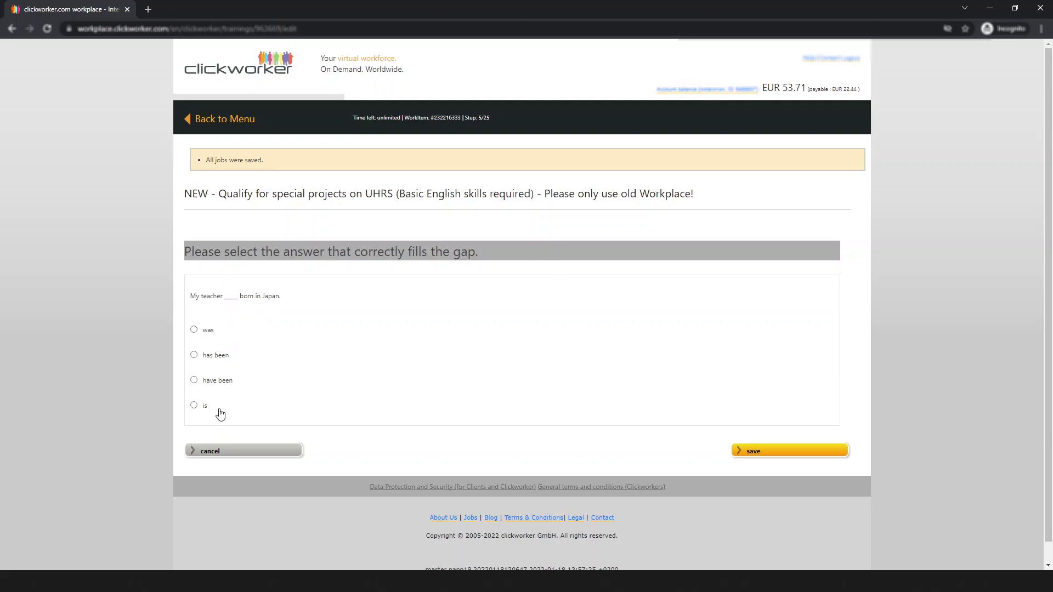
# Step: Save 'was' for the teacher question, then choose 'not allowed to' for the smoking question
pyautogui.click(195, 331)
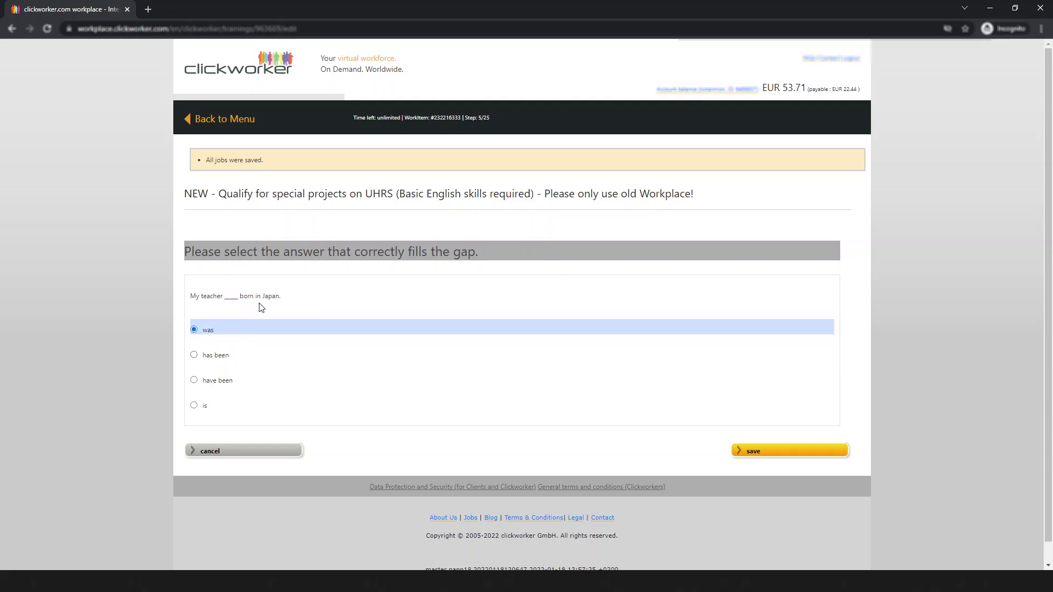
pyautogui.click(752, 453)
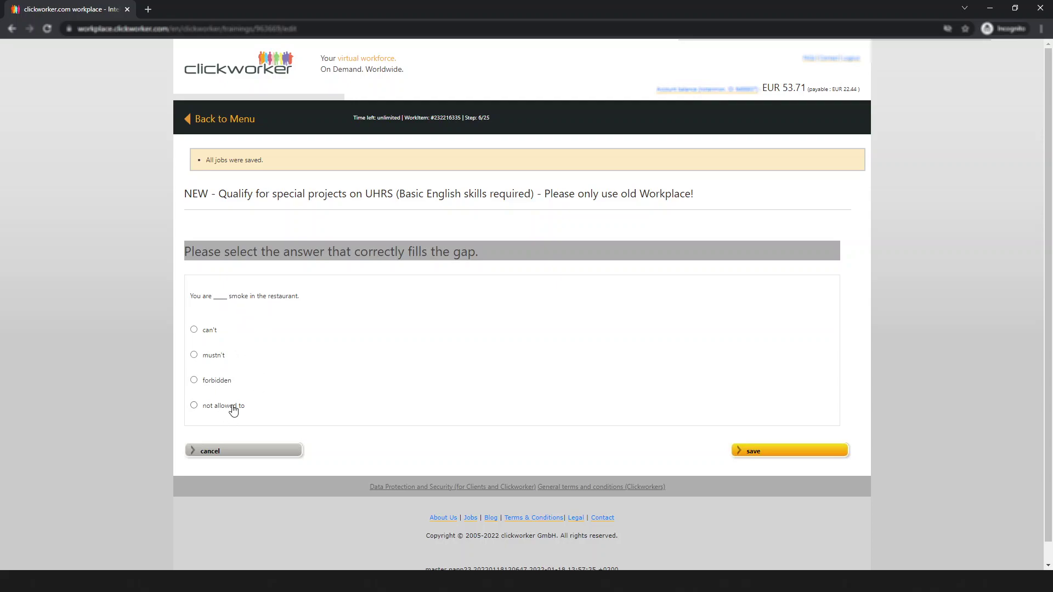
pyautogui.click(194, 406)
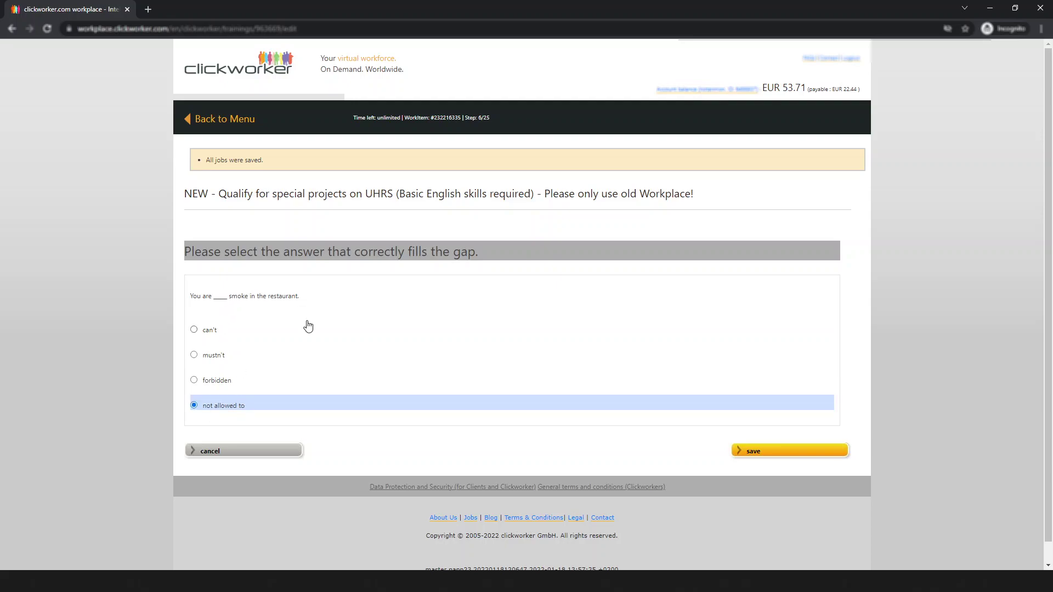
# Step: Save question 6, then answer question 7 with 'get' and question 8 with 'On', saving each
pyautogui.click(759, 456)
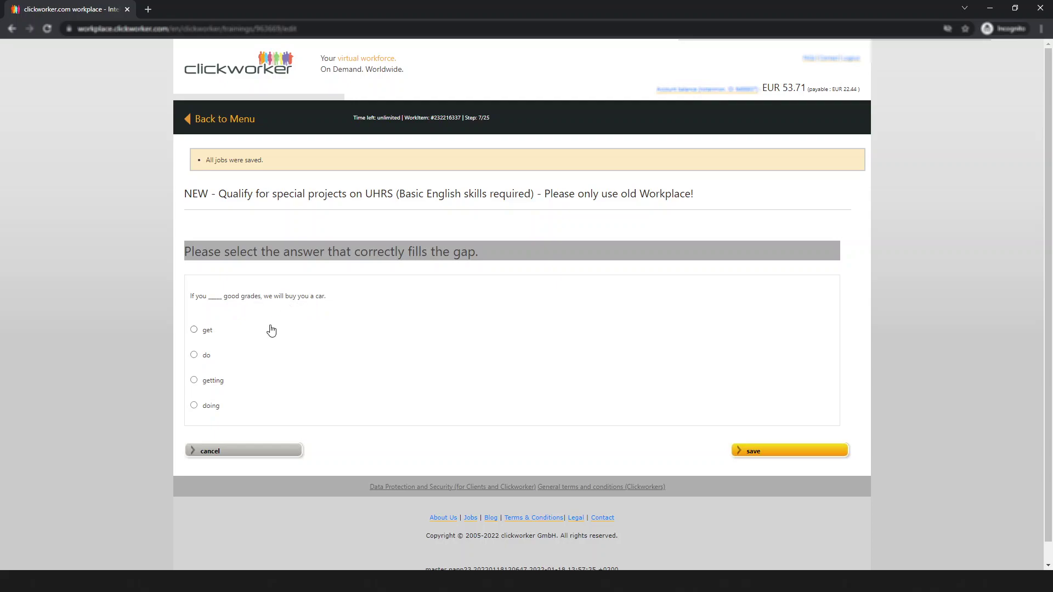
pyautogui.click(195, 330)
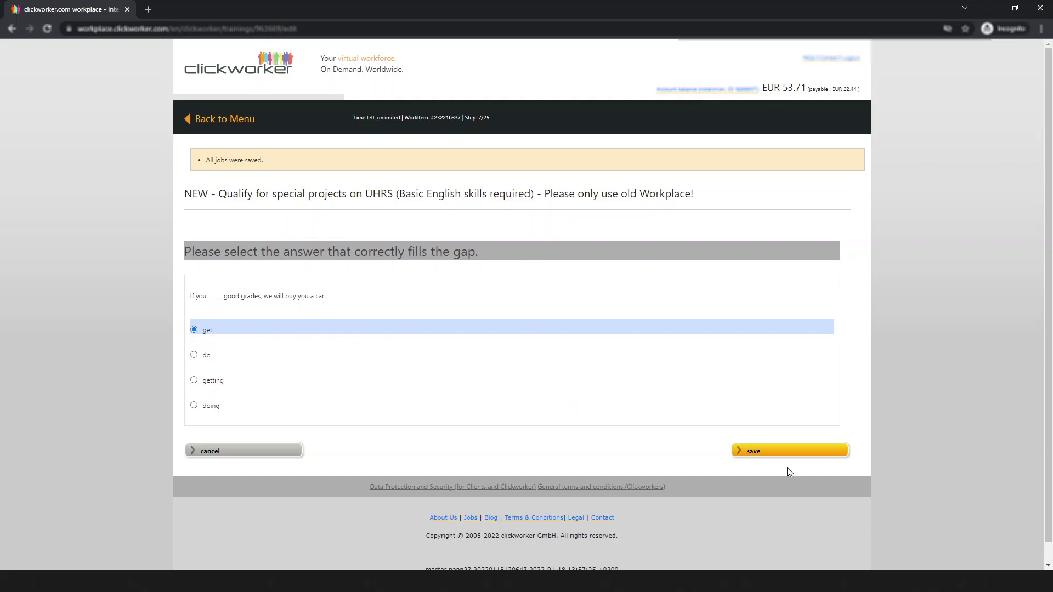
pyautogui.click(753, 451)
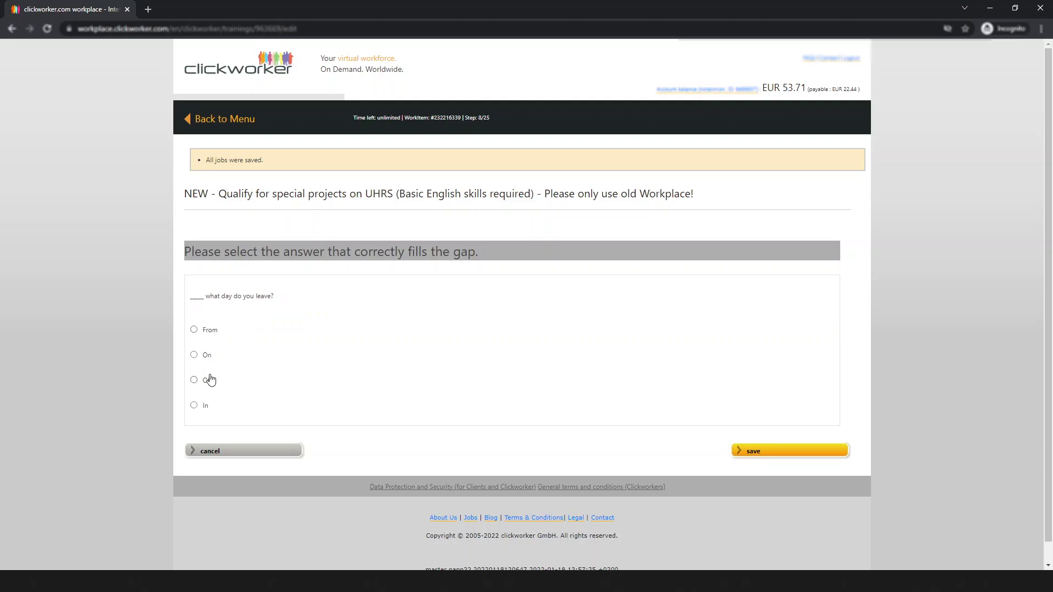
pyautogui.click(205, 356)
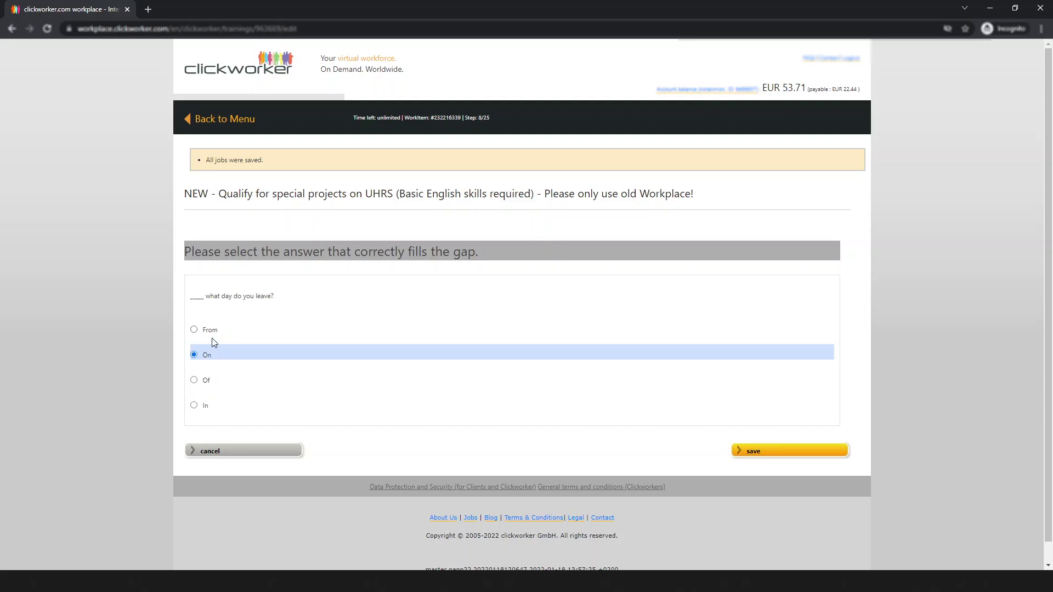
pyautogui.click(746, 454)
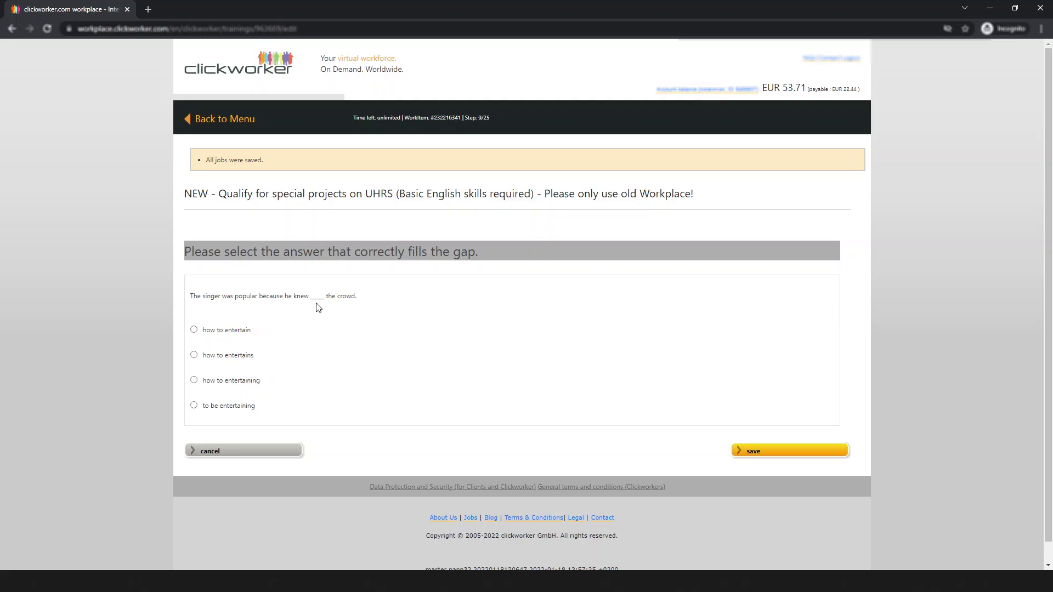
# Step: Answer questions 9–11 with 'how to entertain', 'have' and 'remind', saving each
pyautogui.click(226, 330)
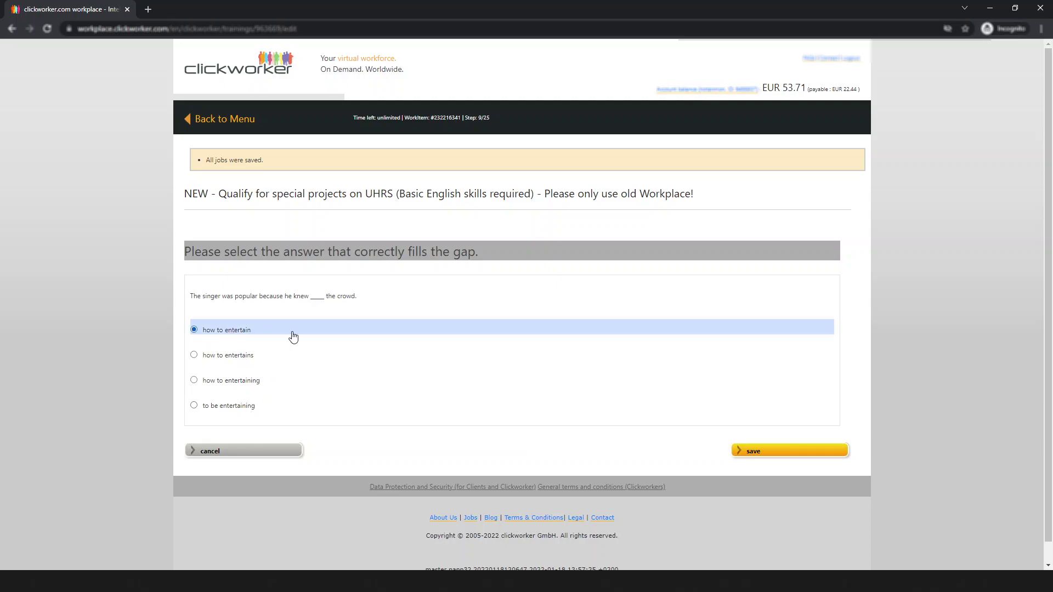
pyautogui.click(783, 458)
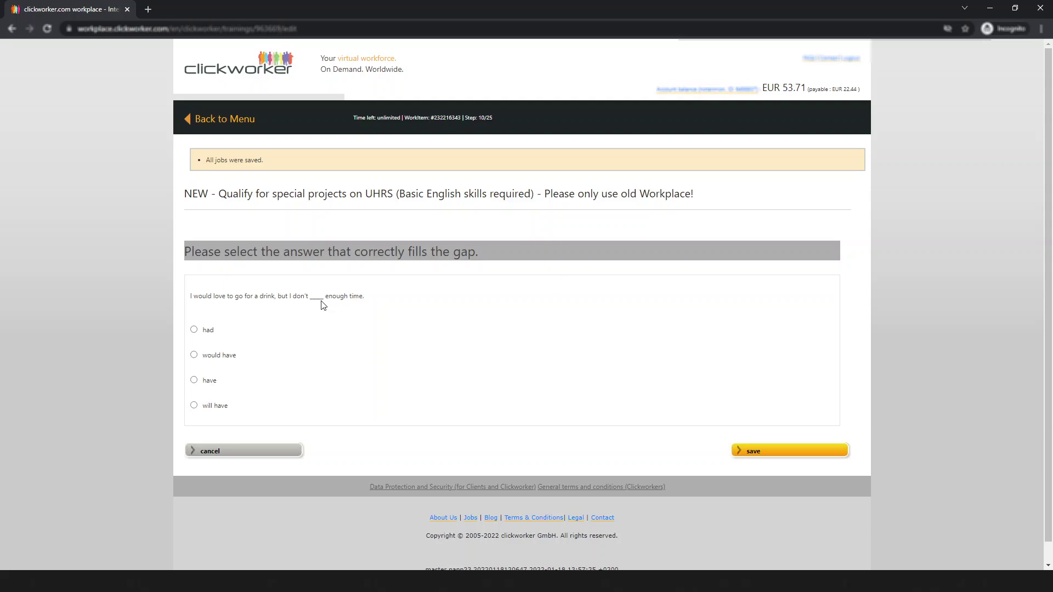
pyautogui.click(208, 381)
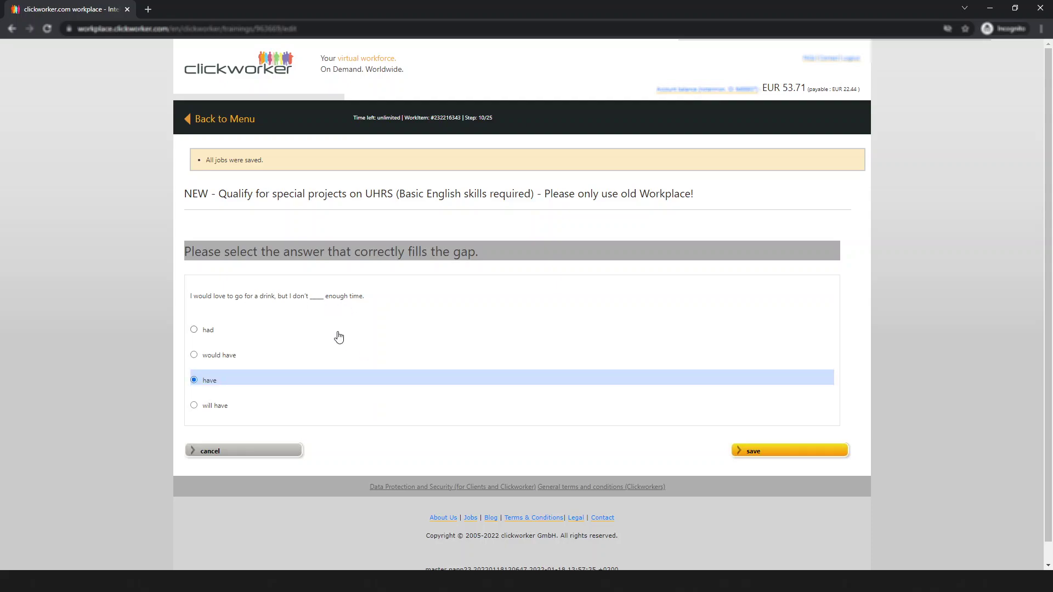
pyautogui.click(753, 451)
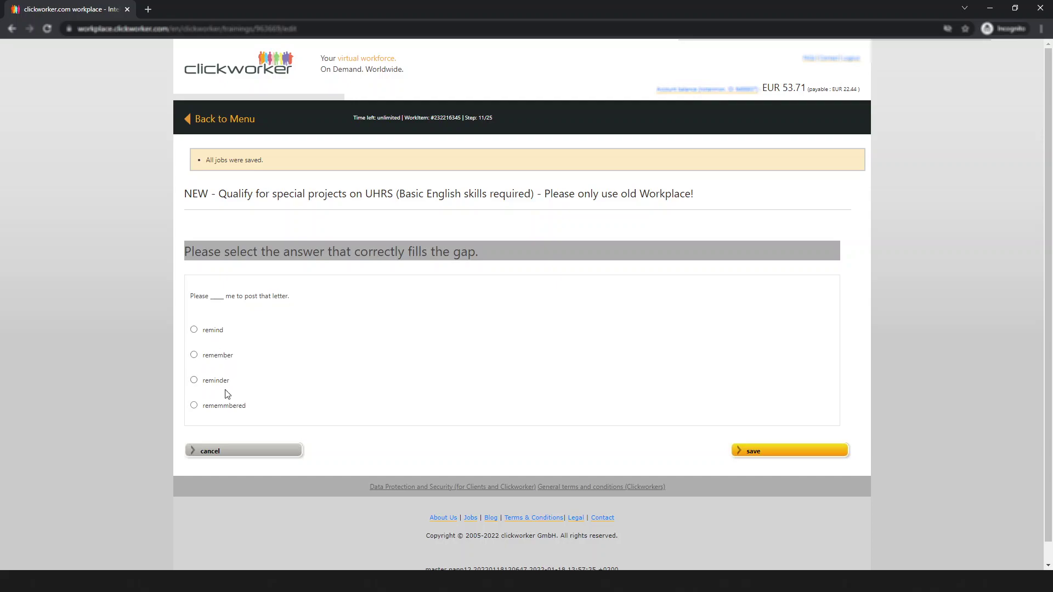
pyautogui.click(212, 331)
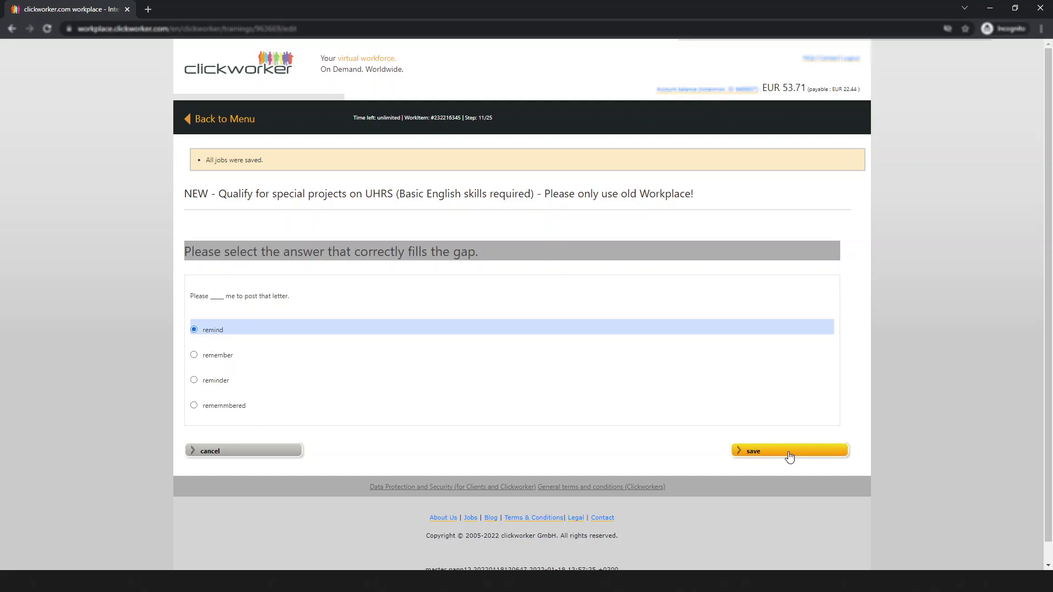
pyautogui.click(790, 455)
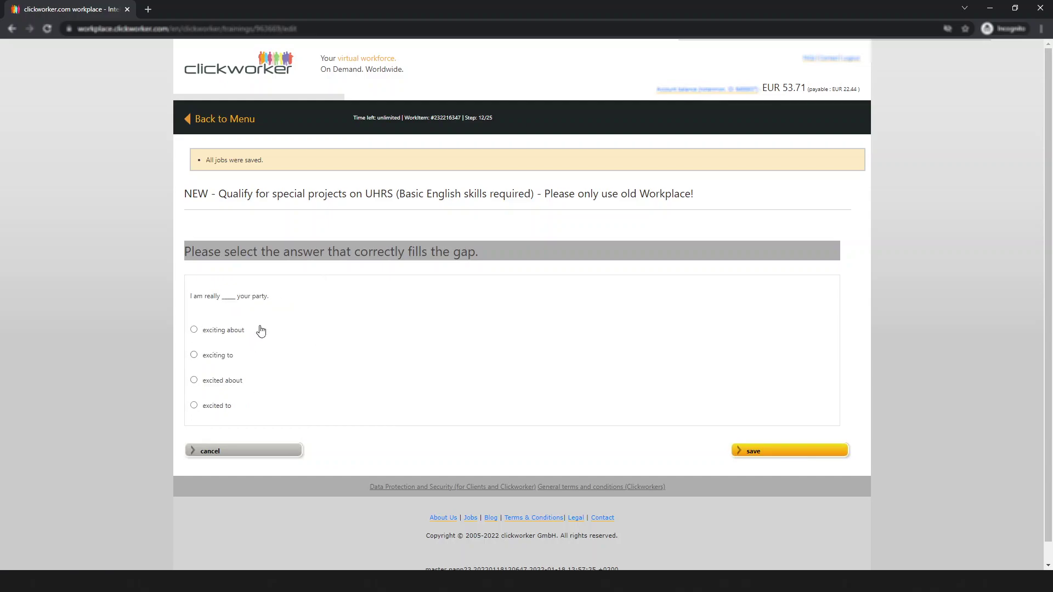
# Step: Answer questions 12–15 with 'excited about', 'of mine', 'use' and 'quickly', saving each
pyautogui.click(237, 383)
pyautogui.click(770, 452)
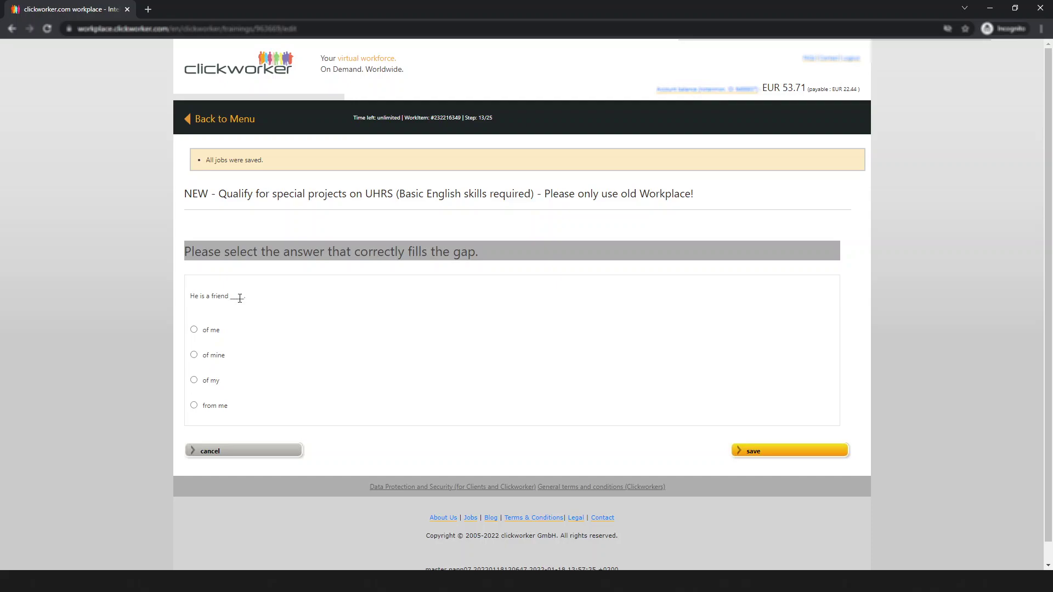
pyautogui.click(222, 357)
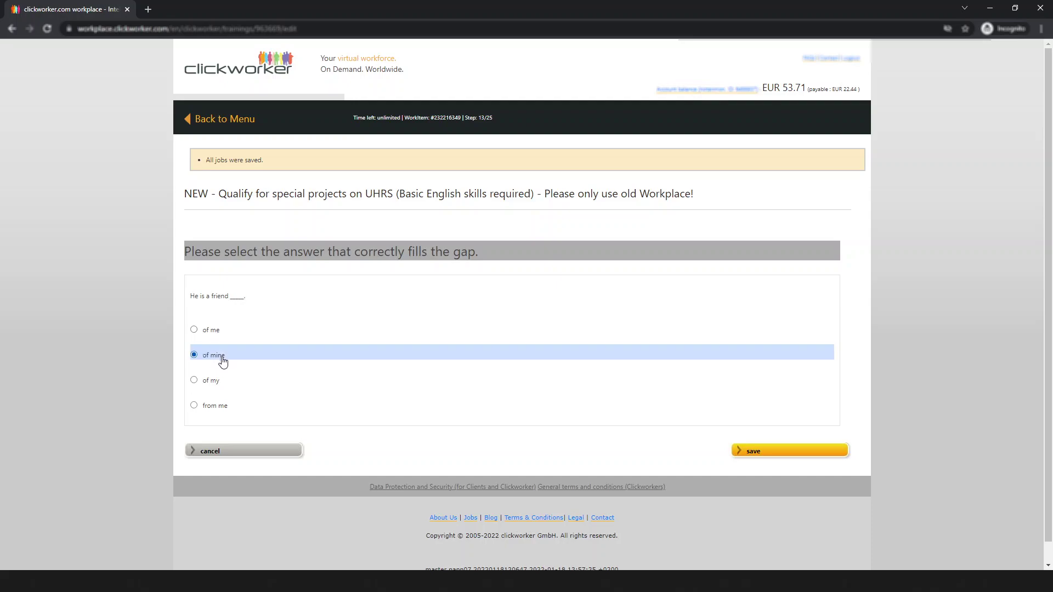
pyautogui.click(759, 451)
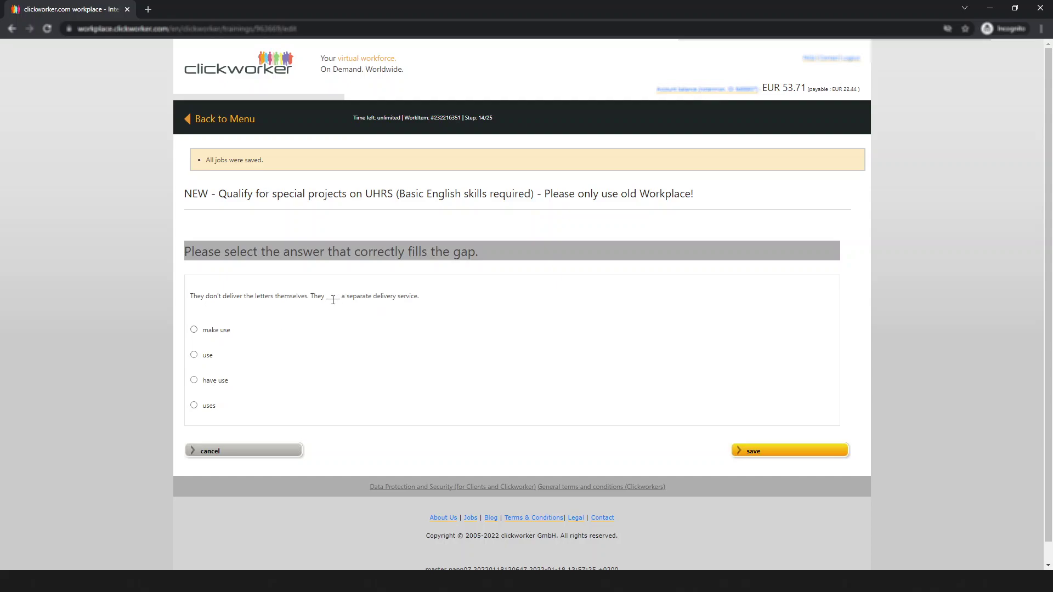
pyautogui.click(205, 356)
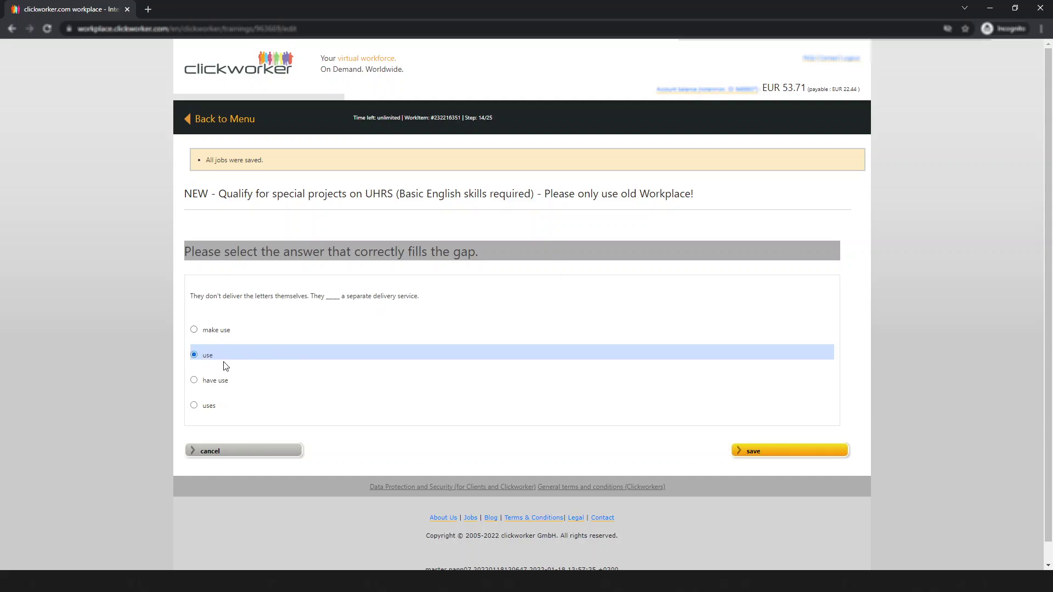
pyautogui.click(751, 457)
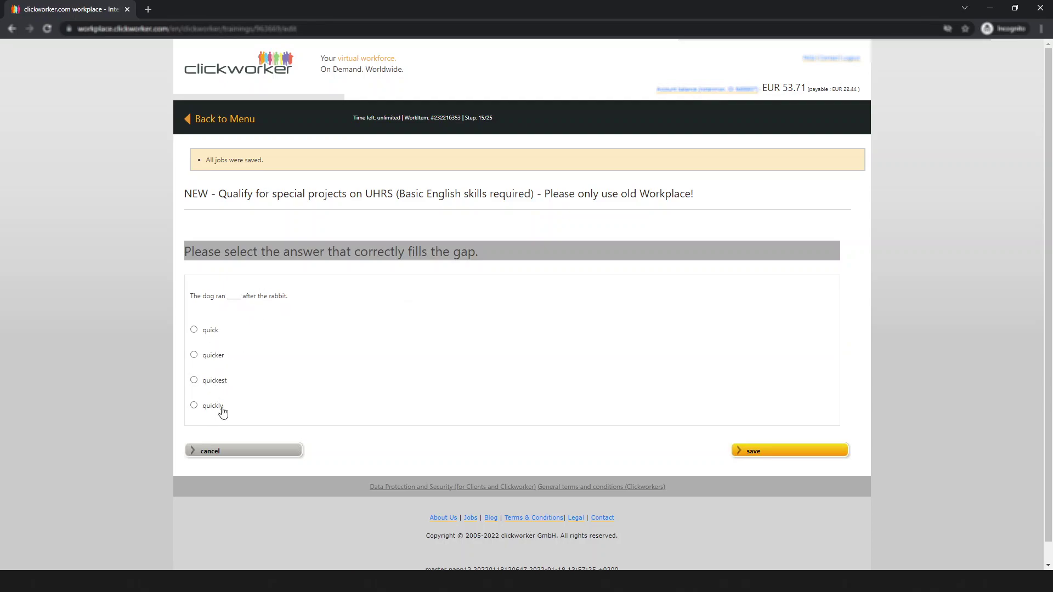
pyautogui.click(197, 405)
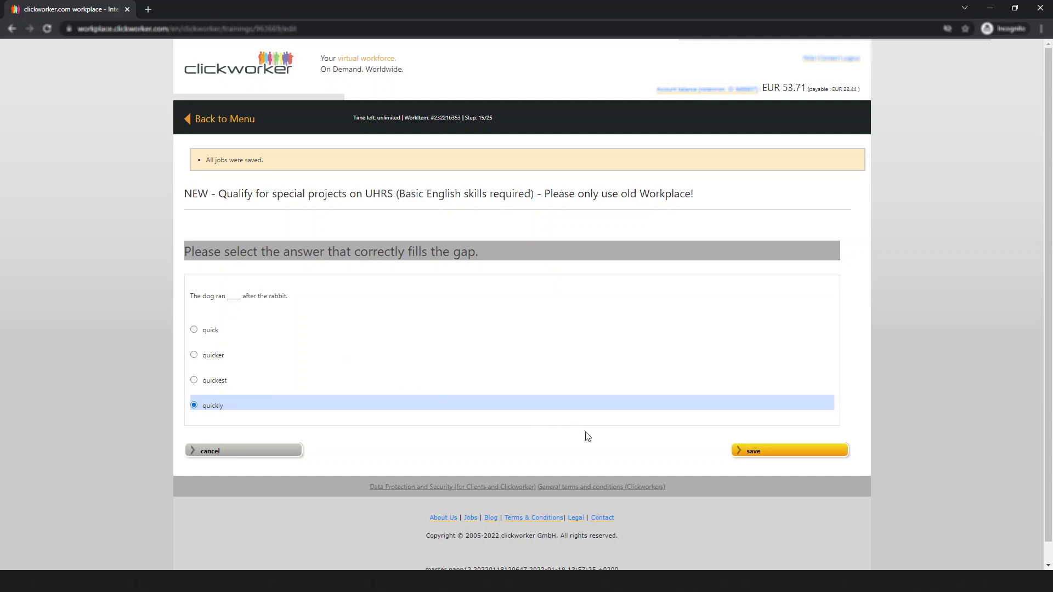
pyautogui.click(750, 457)
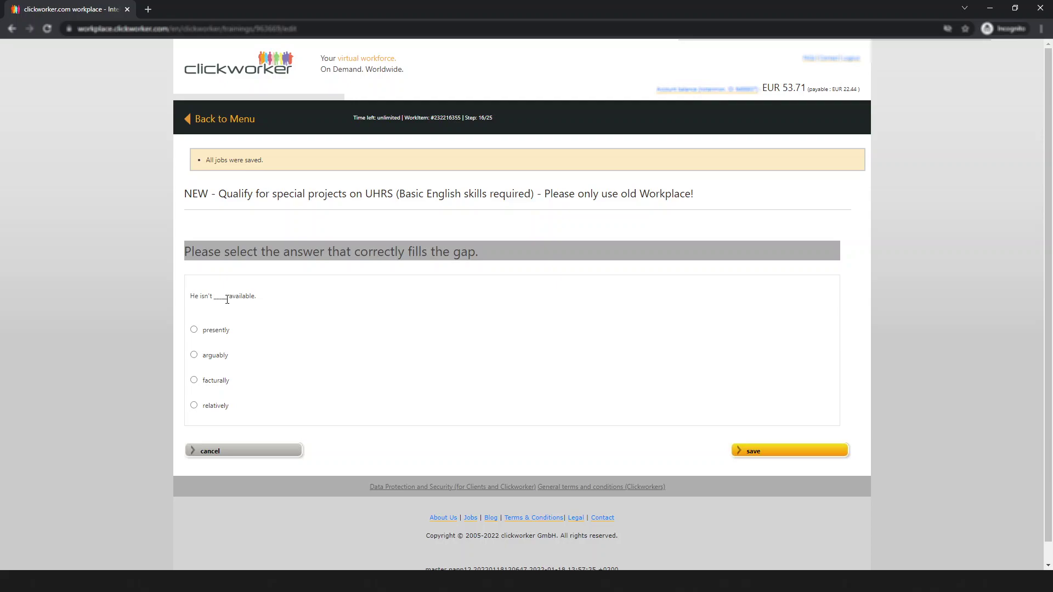
# Step: Answer questions 16–18 with 'presently', 'in spite' and 'wasn't', saving each
pyautogui.click(216, 332)
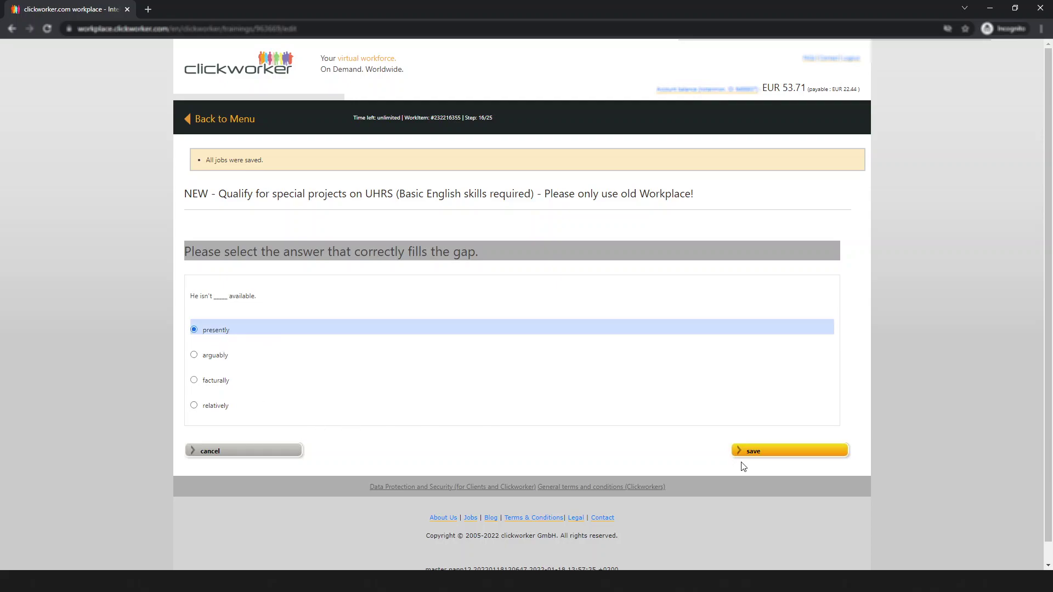
pyautogui.click(773, 456)
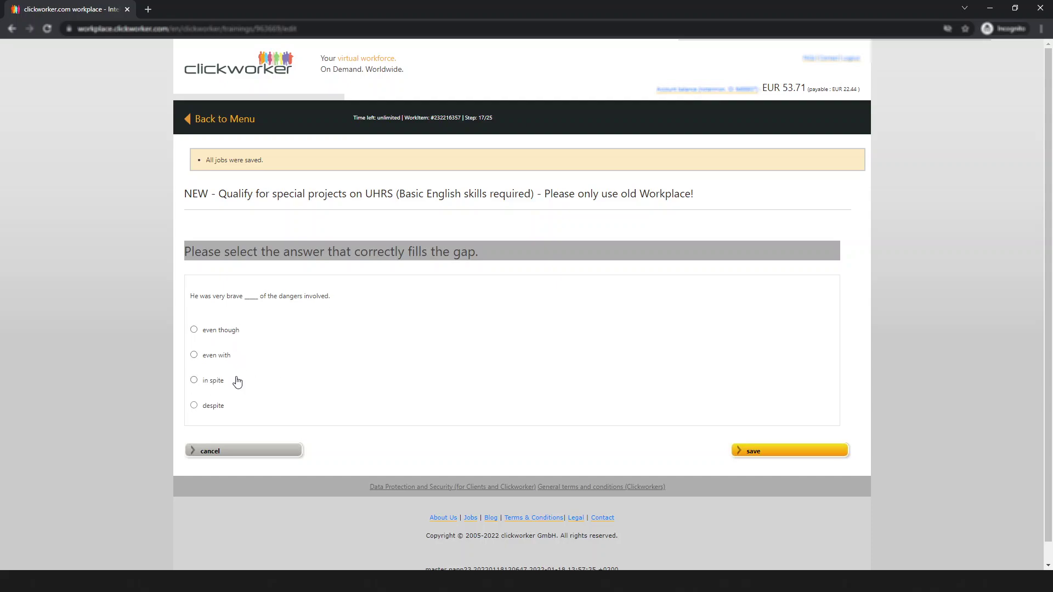
pyautogui.moveTo(214, 382); pyautogui.dragTo(361, 383)
pyautogui.click(210, 381)
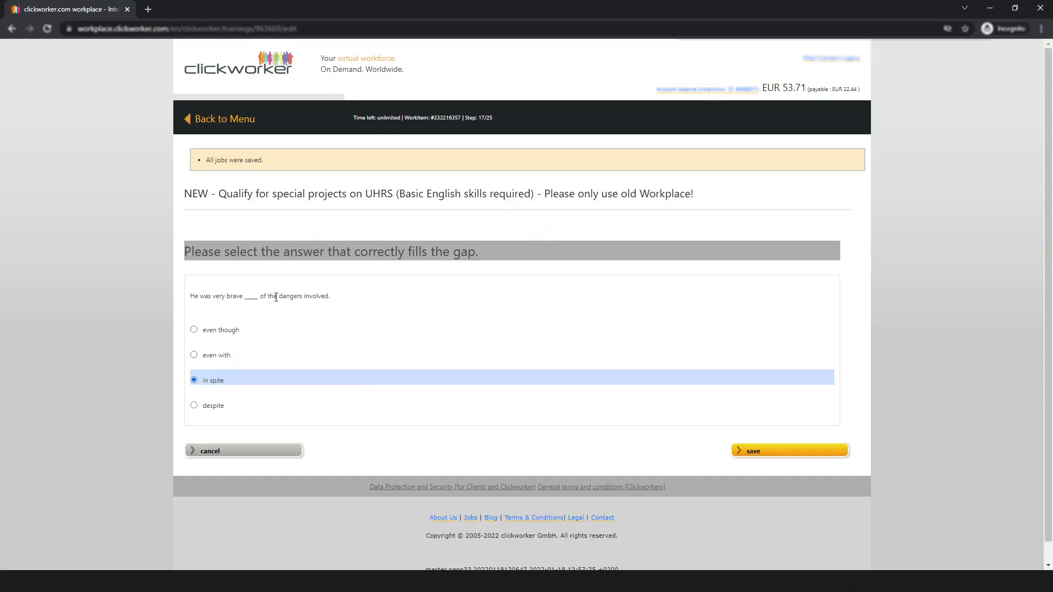
pyautogui.click(774, 460)
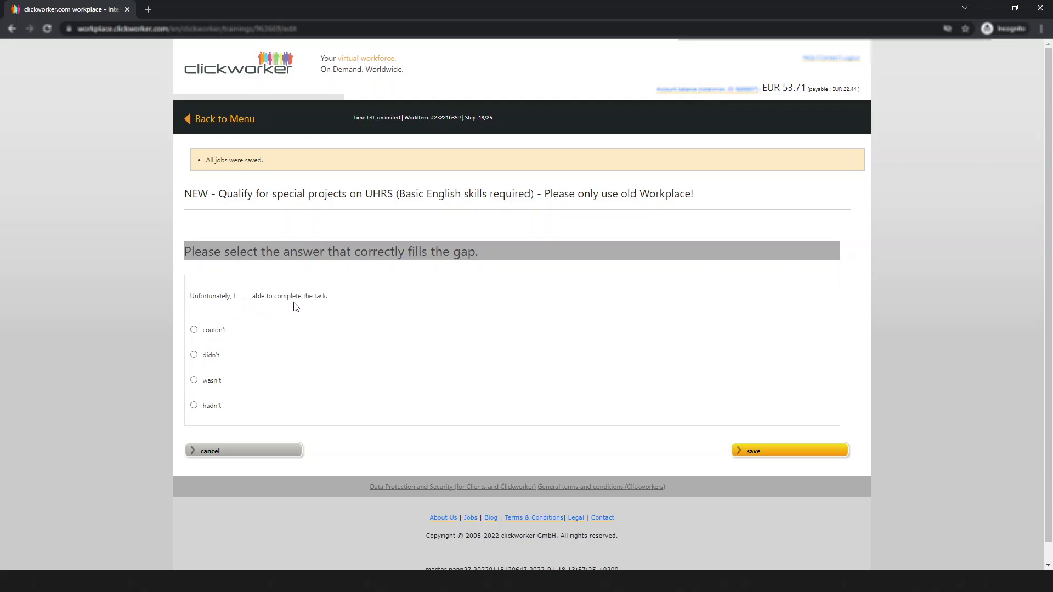
pyautogui.click(215, 383)
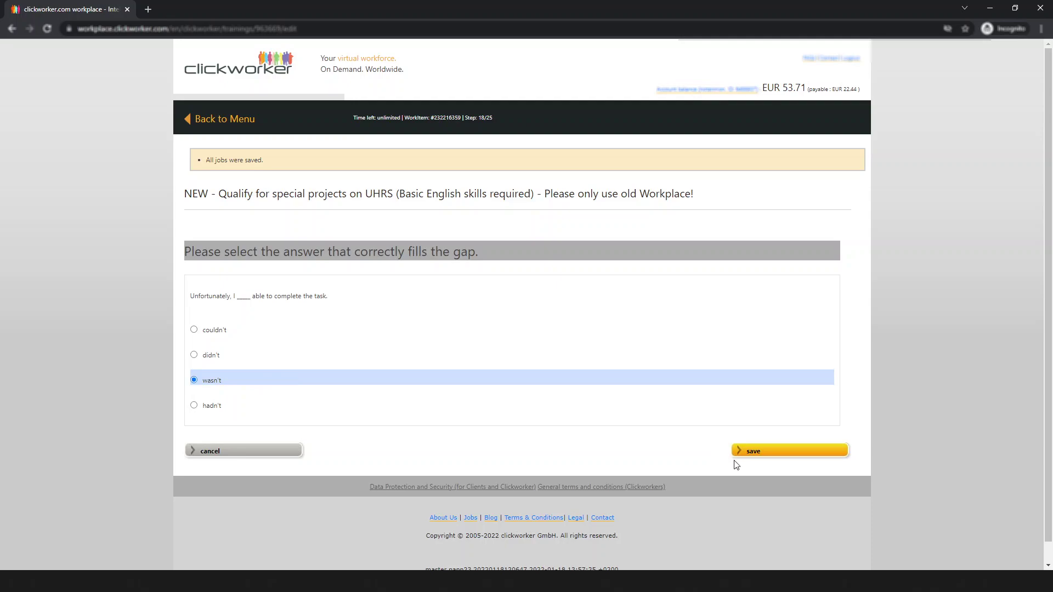
pyautogui.click(754, 452)
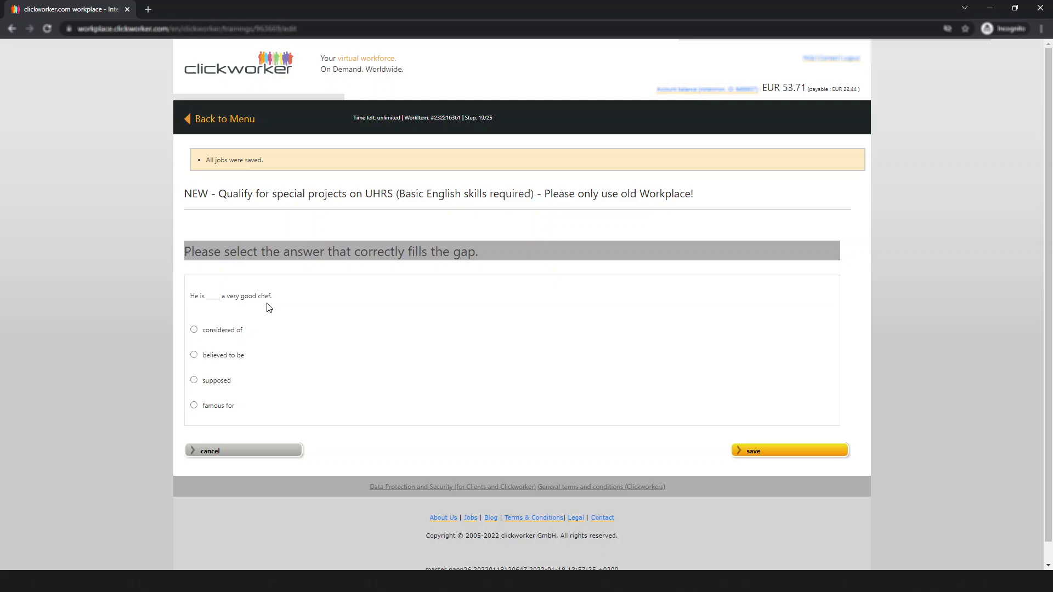
# Step: Answer questions 19 and 20 with 'believed to be' and 'in order to', saving each
pyautogui.doubleClick(230, 355)
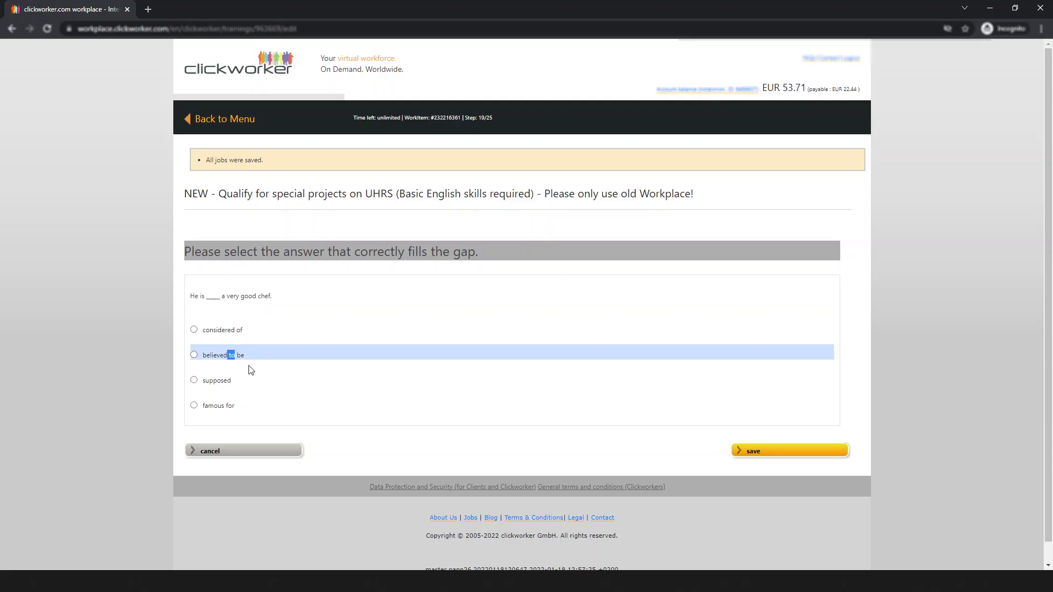
pyautogui.click(222, 359)
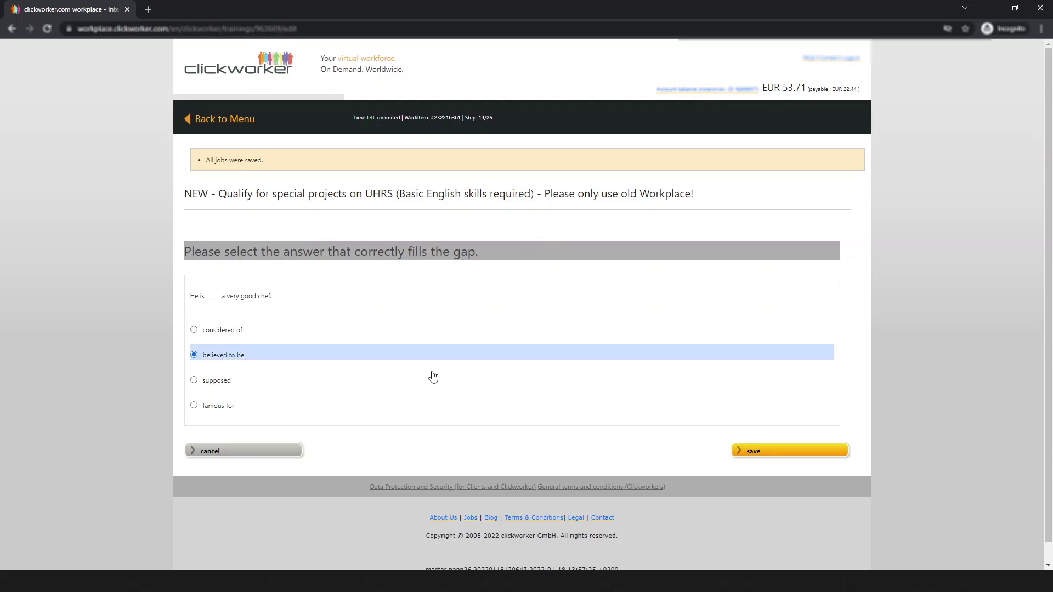
pyautogui.click(770, 457)
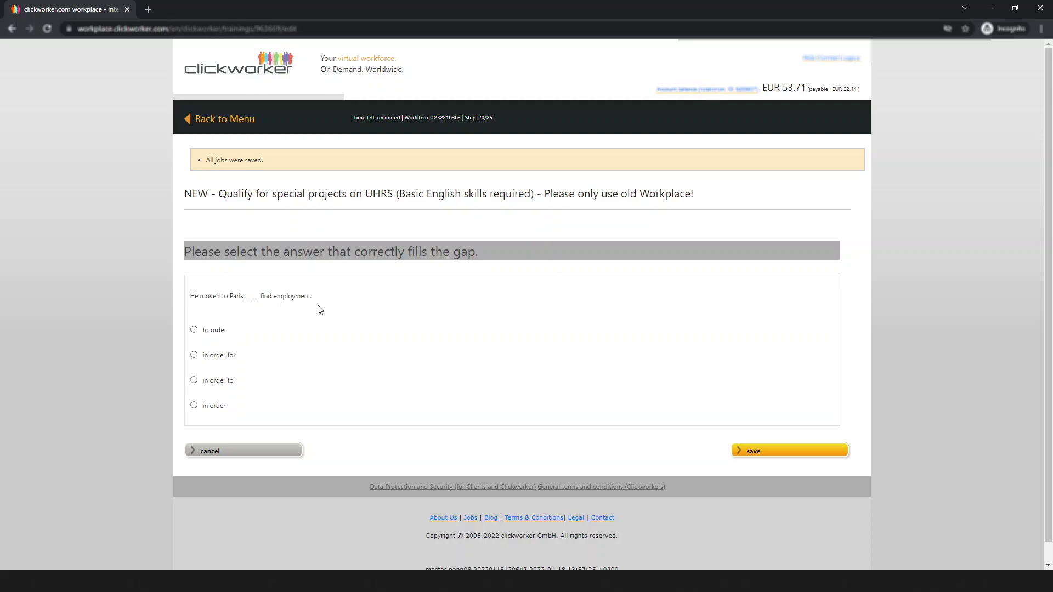
pyautogui.click(219, 381)
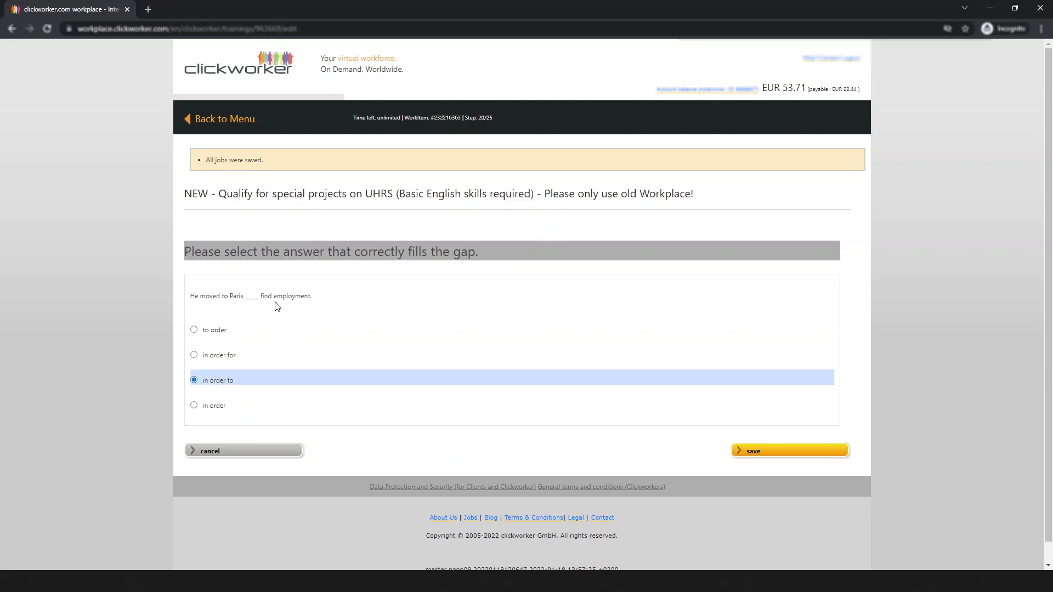
pyautogui.click(769, 457)
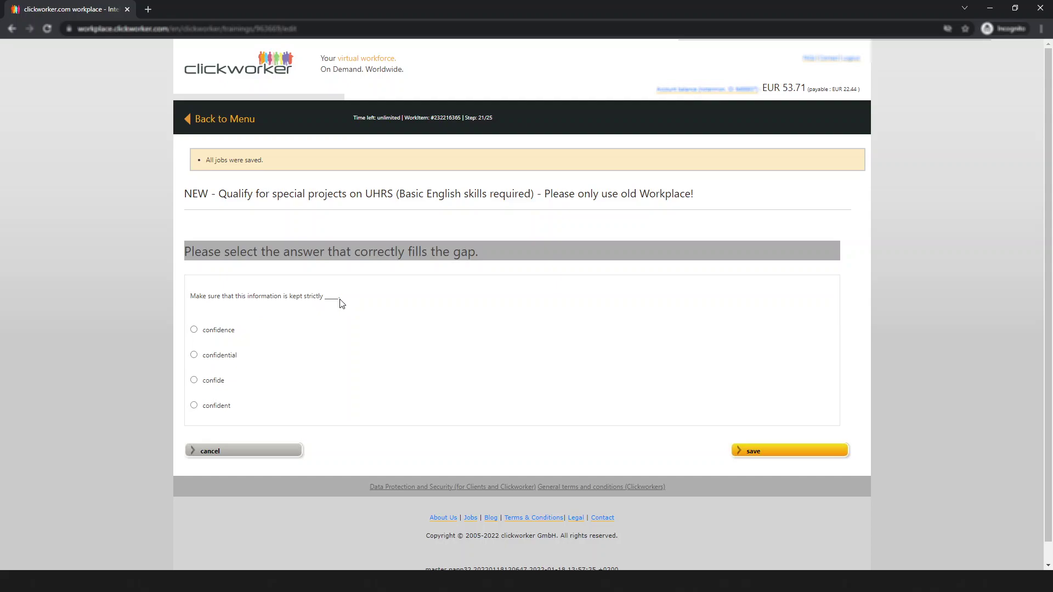
# Step: Answer questions 21 and 22 with 'confidential' and 'particularly', saving each
pyautogui.click(214, 360)
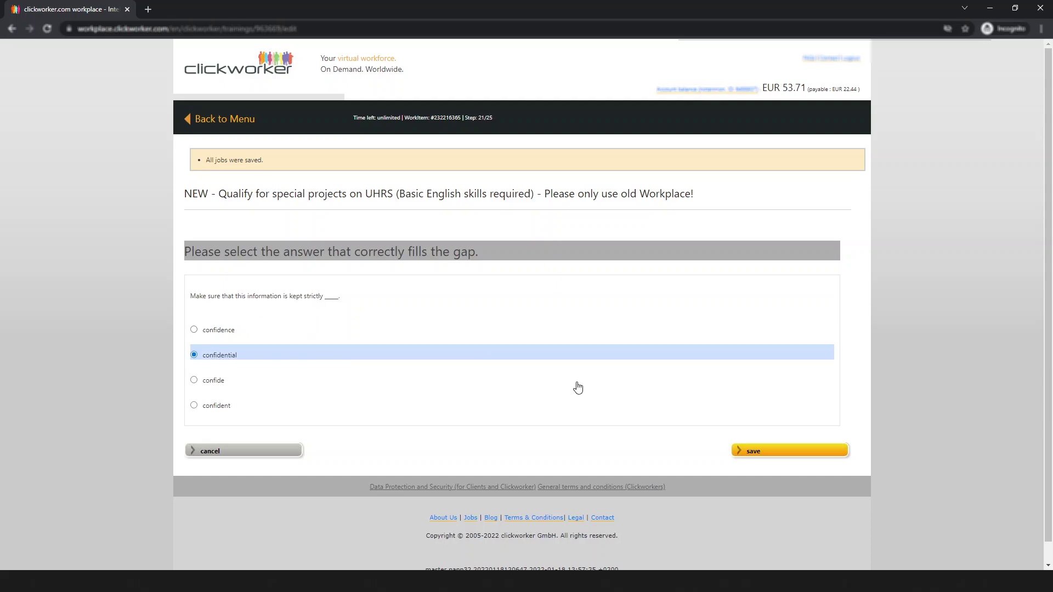
pyautogui.click(756, 453)
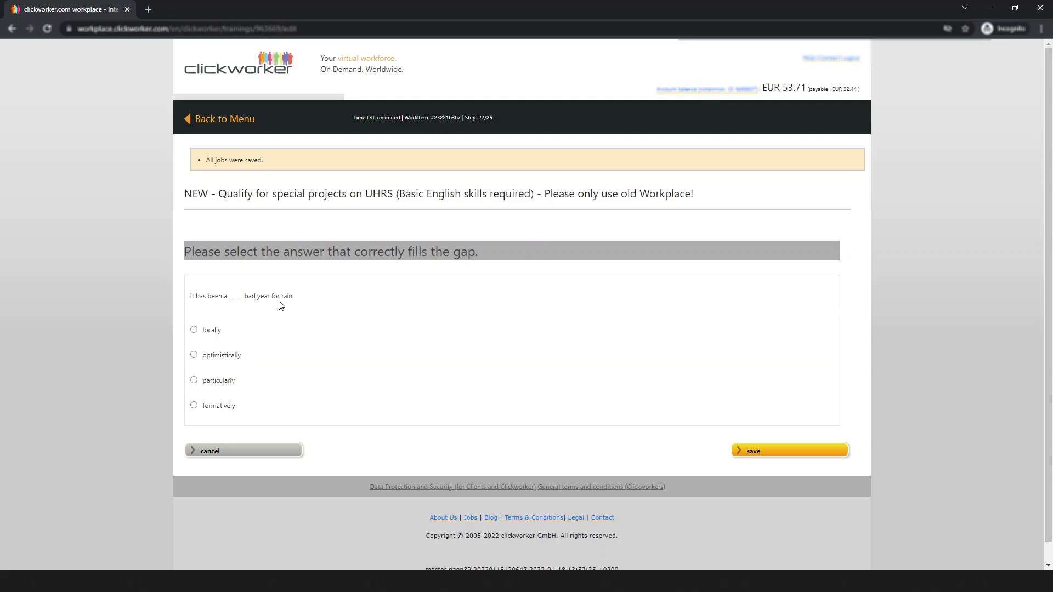
pyautogui.click(225, 382)
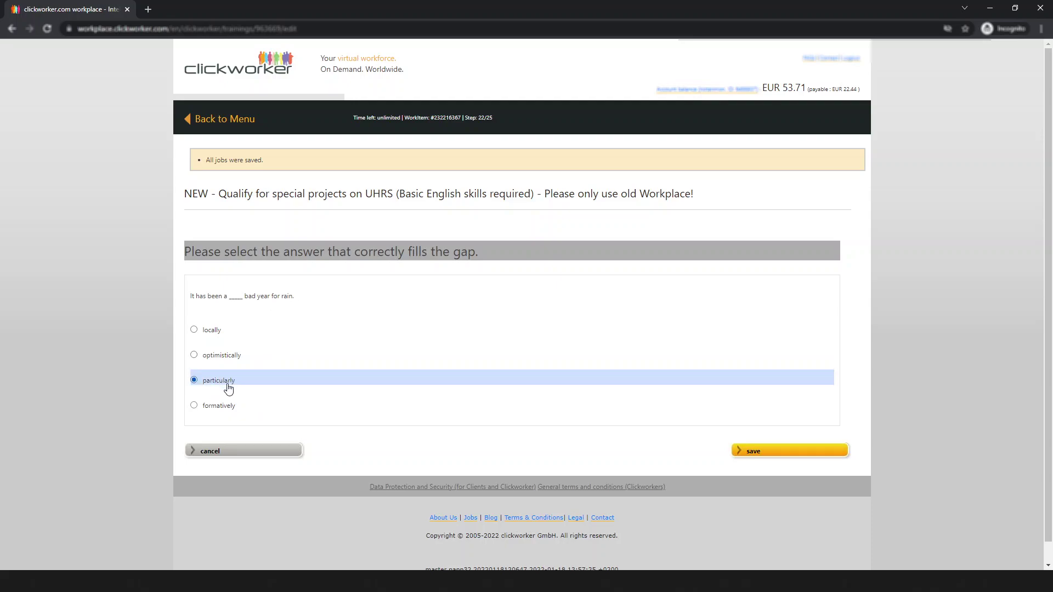
pyautogui.click(772, 459)
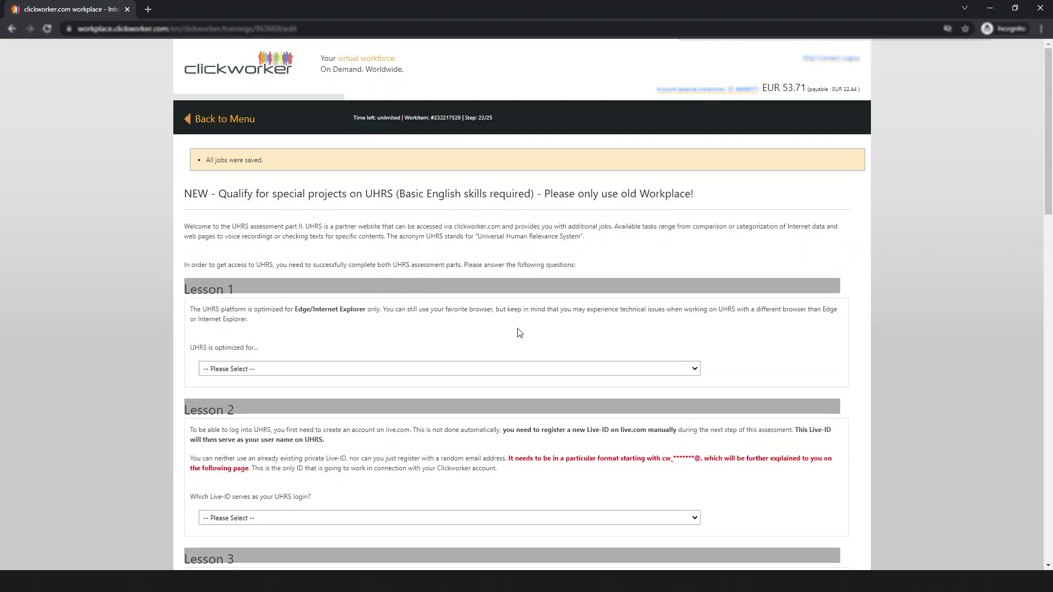